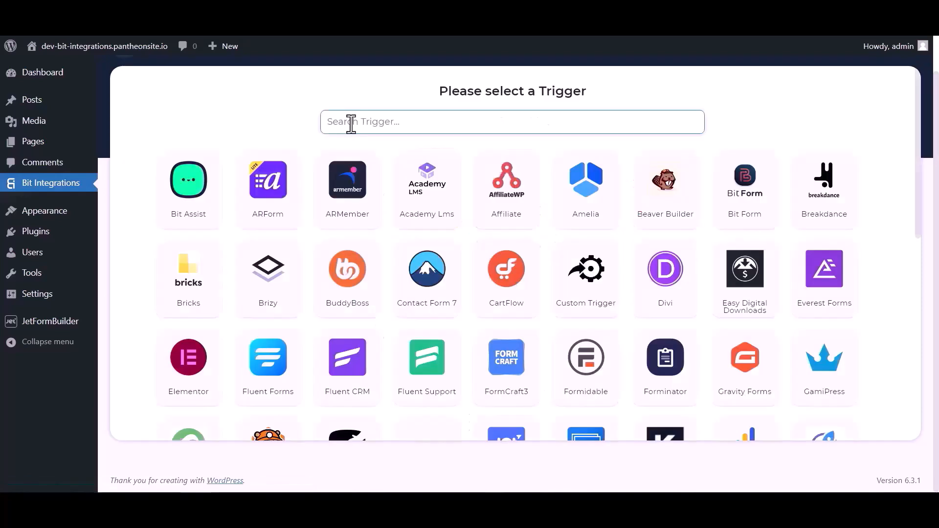
- Pick JetForm Builder as the trigger via a 'jet' search, copy its webhook URL and fetch test data
left_click(350, 124)
type("jet")
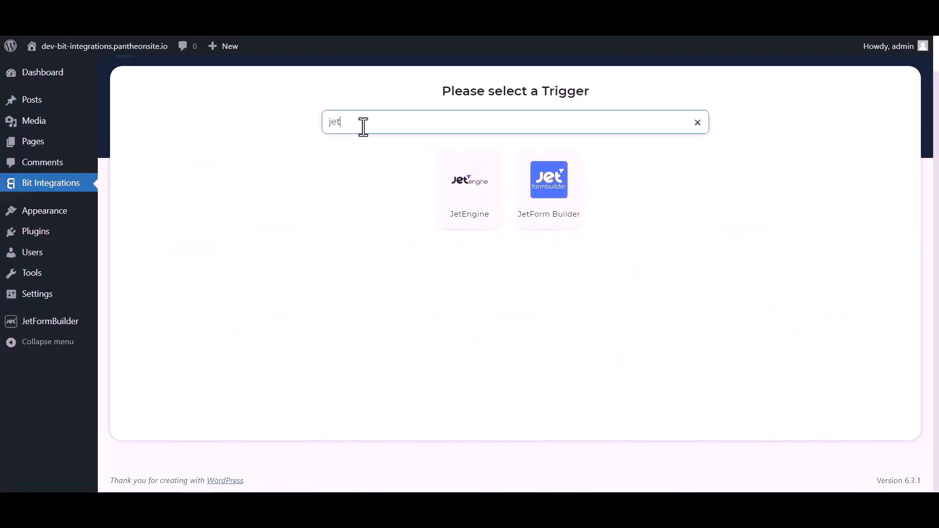
left_click(551, 209)
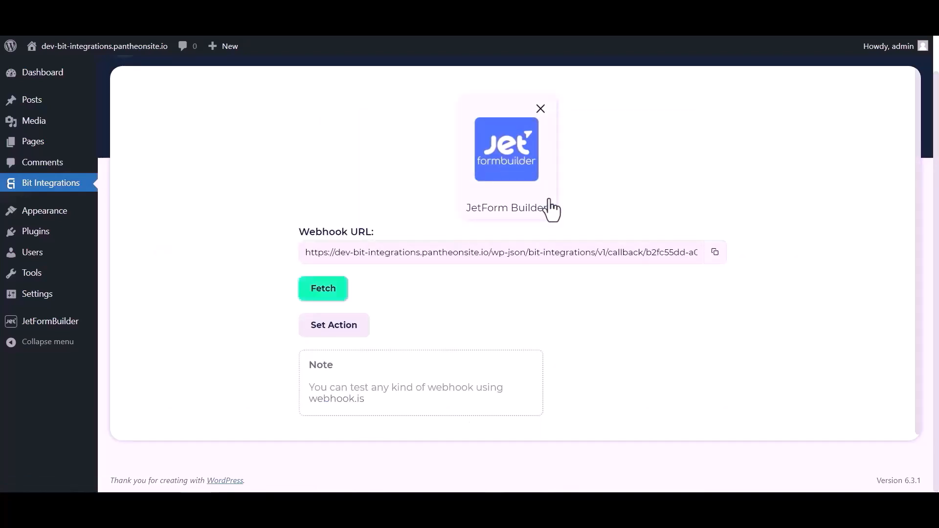
left_click(714, 252)
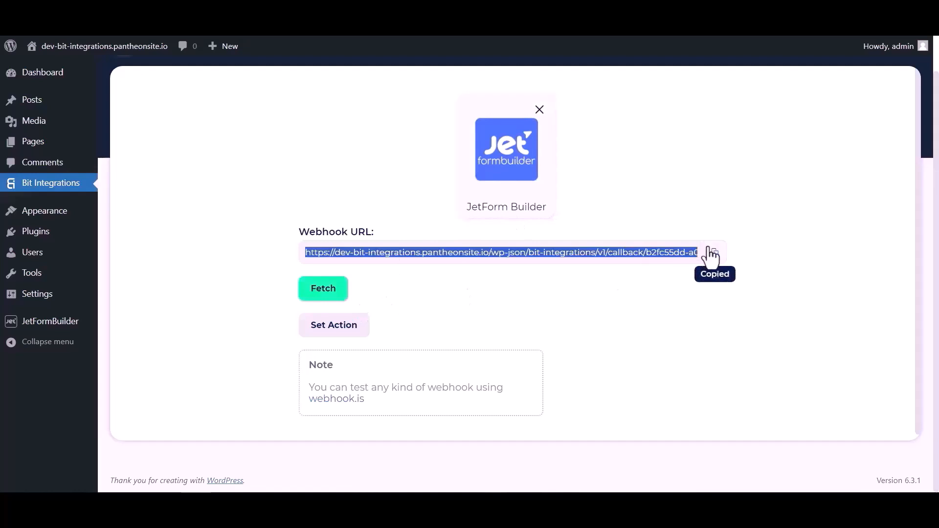
left_click(331, 294)
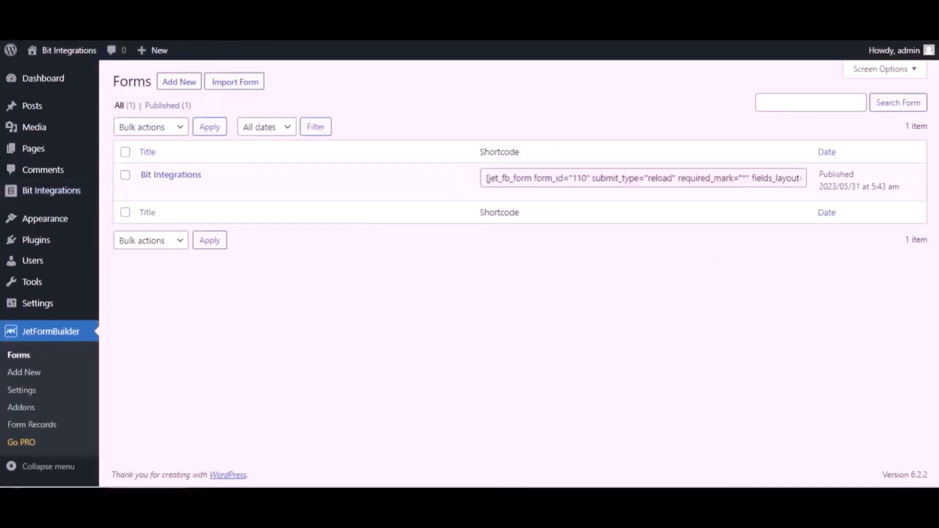
- Open the Bit Integrations form's settings and expand Post Submit Actions
mouse_move(216, 171)
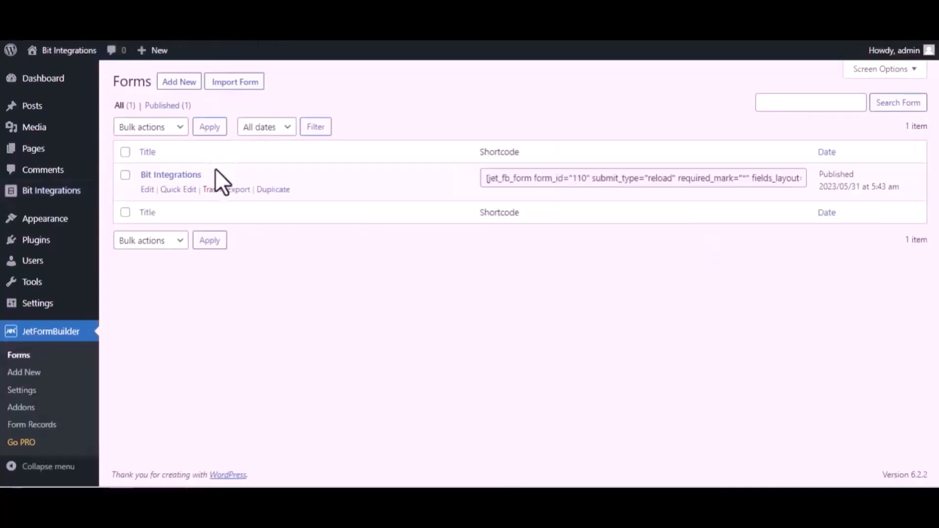
left_click(147, 189)
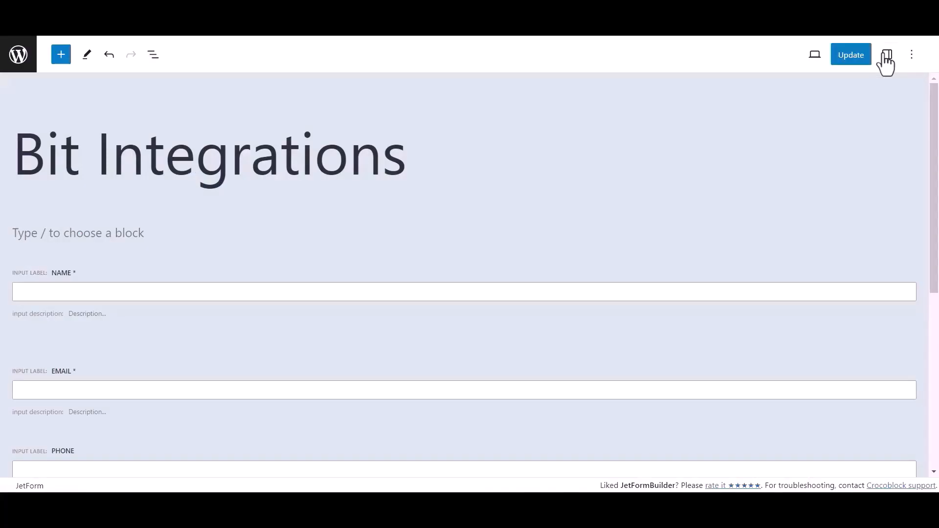
left_click(886, 55)
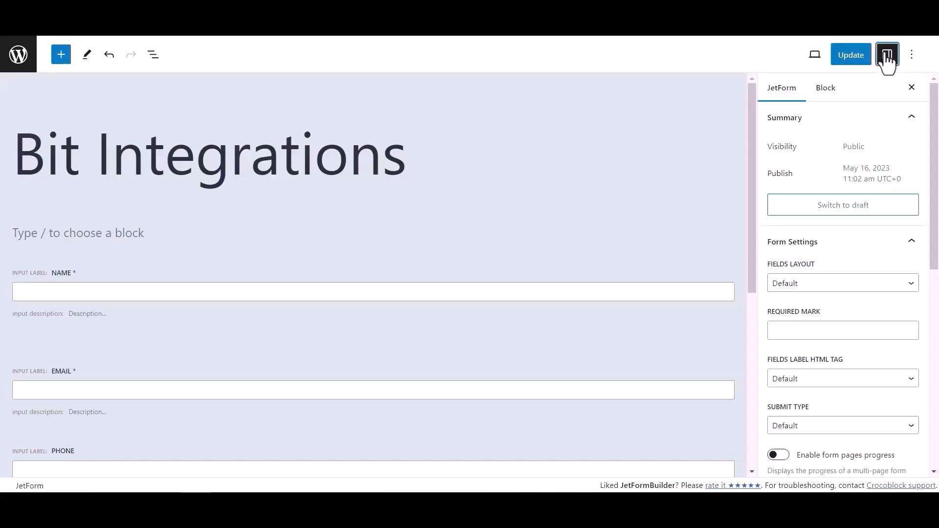
scroll(815, 271, "down", 5)
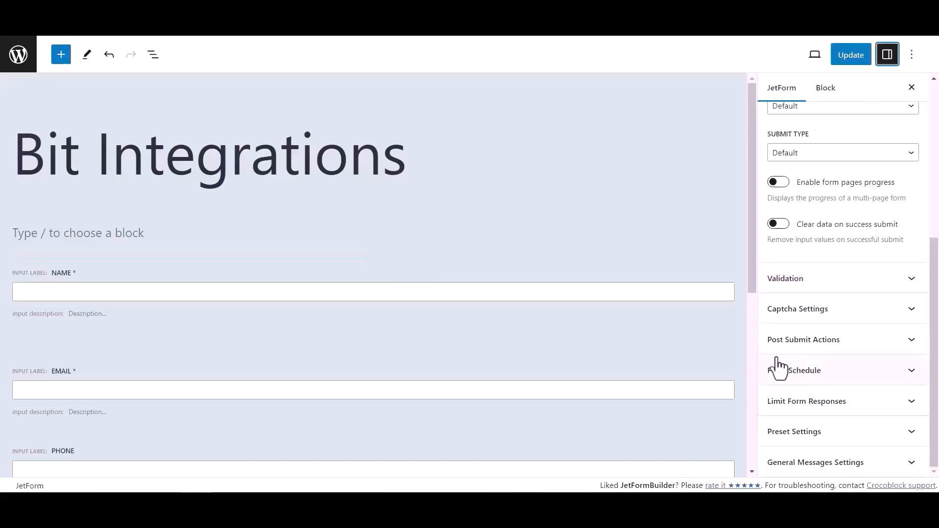
left_click(885, 348)
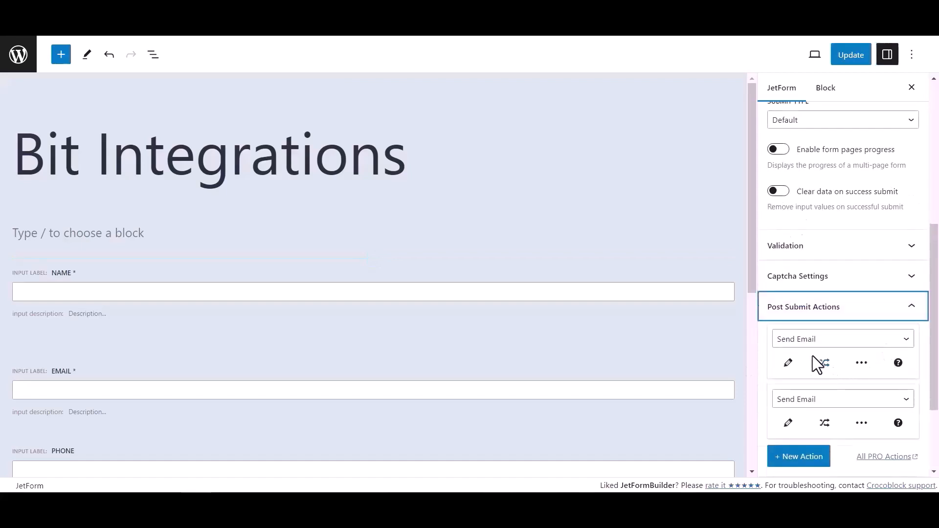
- Change the first post-submit action to Call Webhook with the copied URL and update the form
left_click(810, 340)
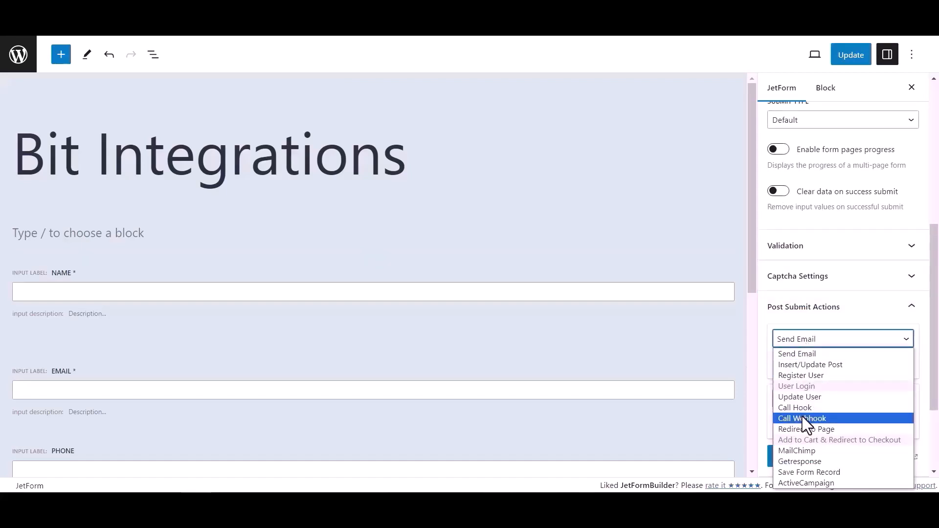
left_click(802, 418)
left_click(797, 363)
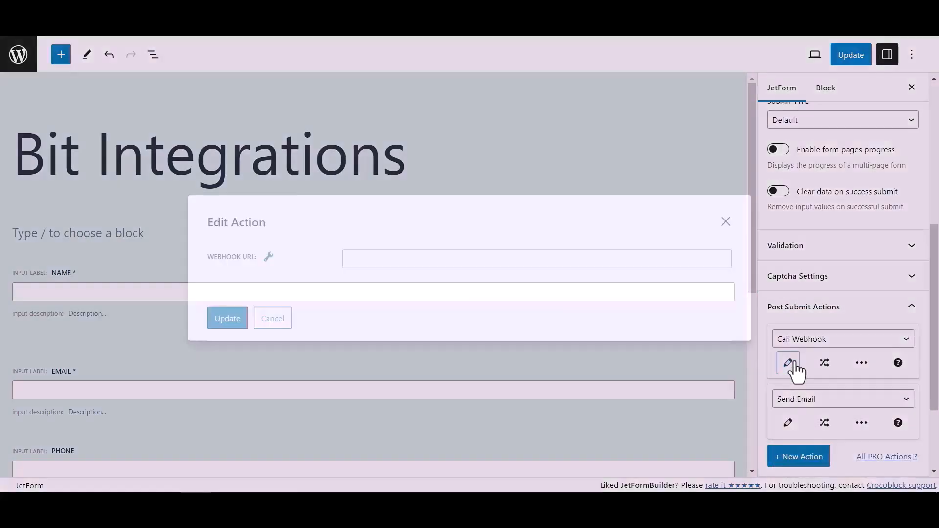
left_click(434, 260)
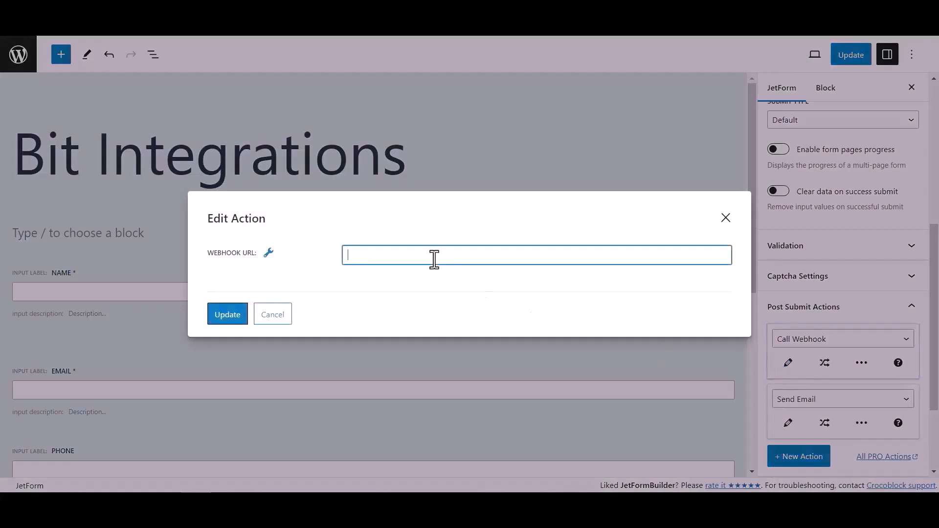
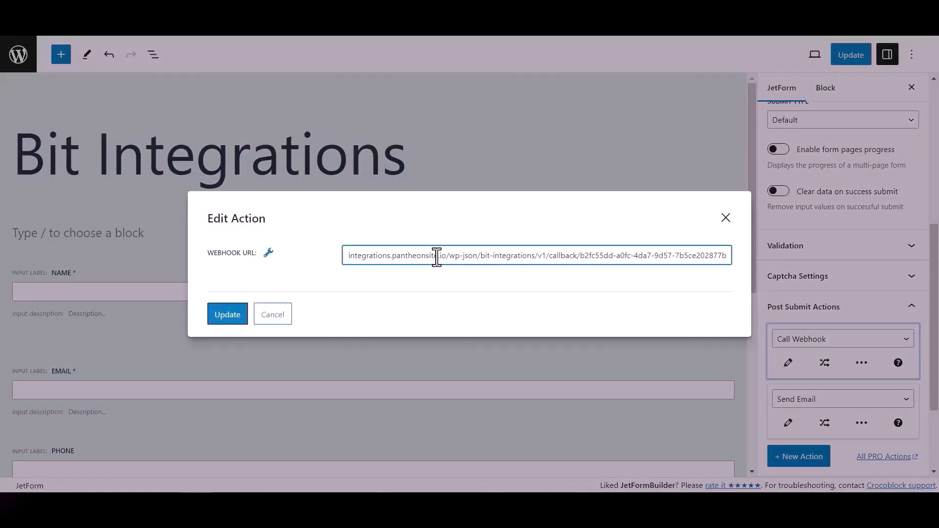
left_click(240, 315)
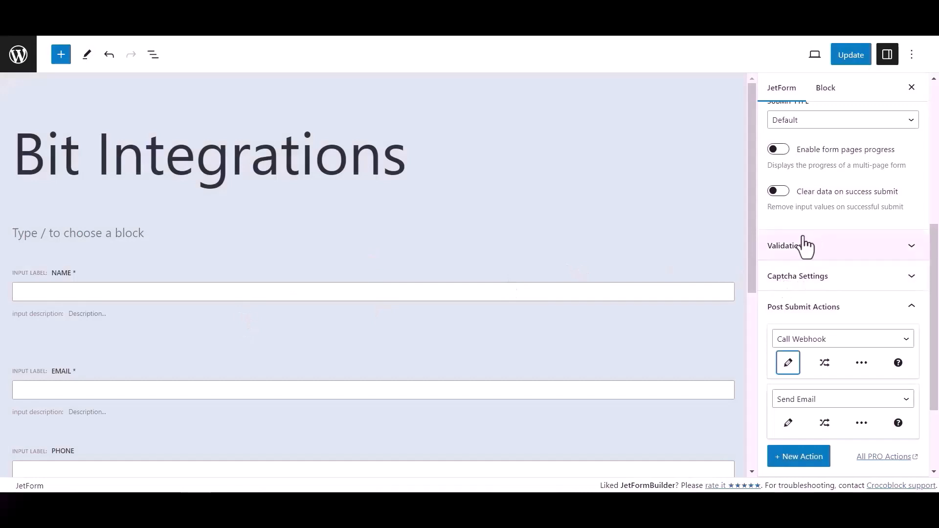
left_click(859, 60)
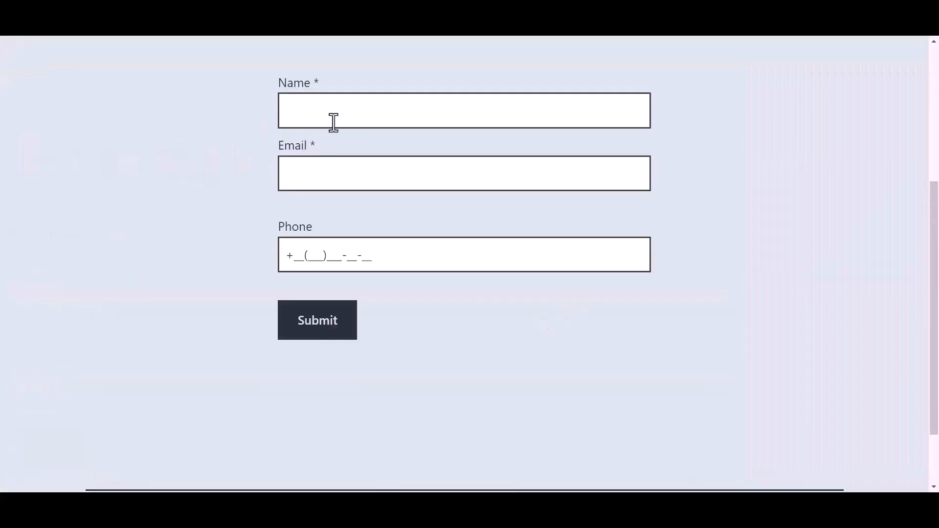
- Submit the live form with name 'Bit Integrations', the support e-mail address and a phone number
left_click(352, 112)
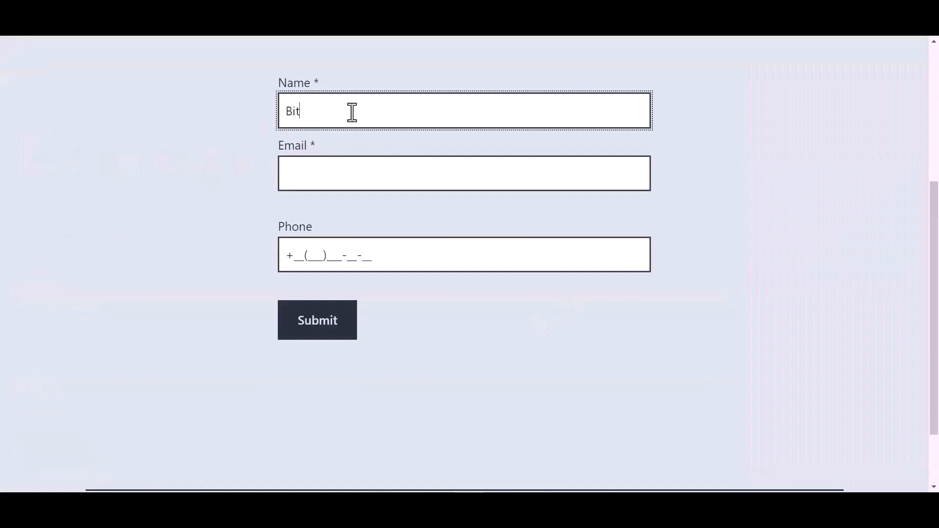
type("Bit Integrations")
key("Tab")
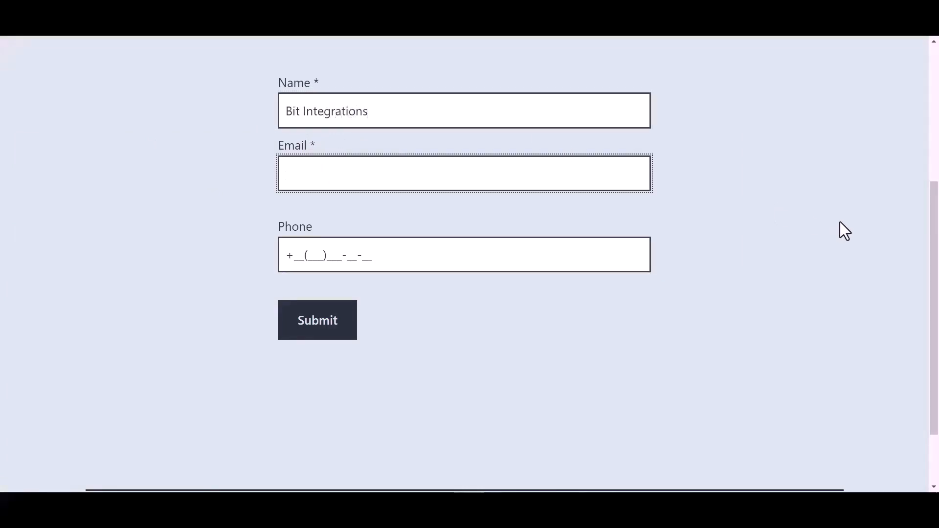
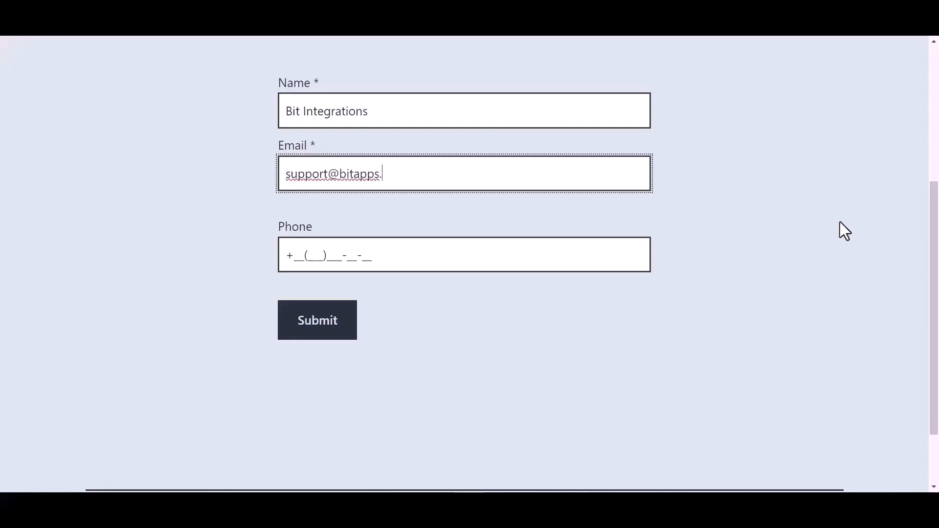
left_click(362, 256)
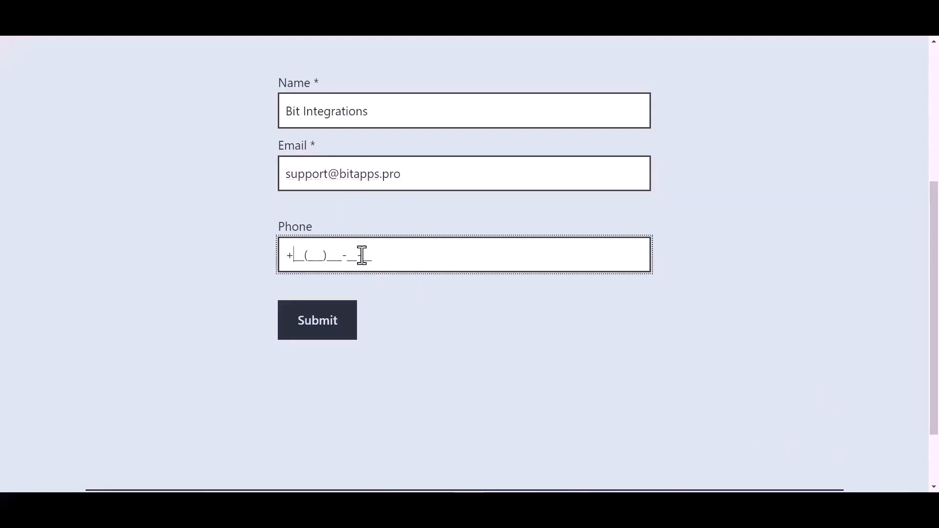
type("44(455)566-6_-__")
left_click(325, 335)
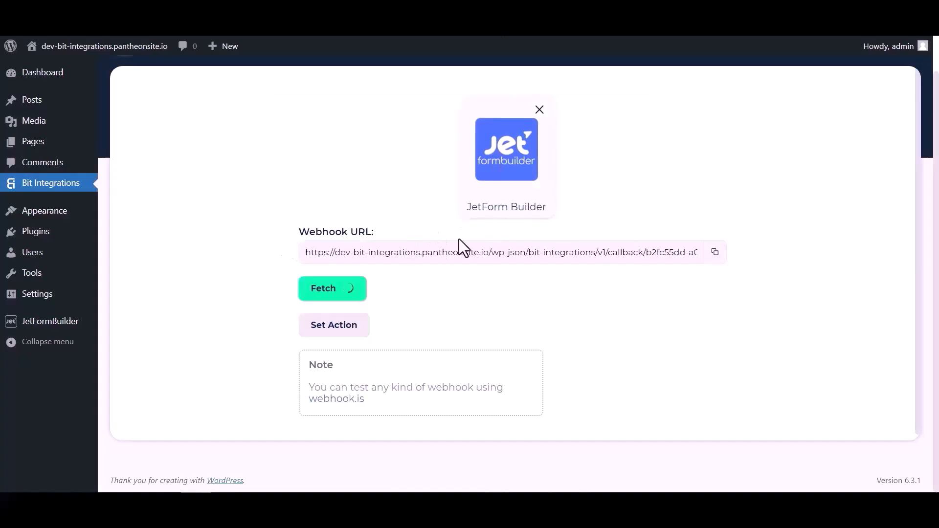
- Choose Discord as the action via a 'dis' search, then open the Discord console to create an application
scroll(485, 298, "down", 3)
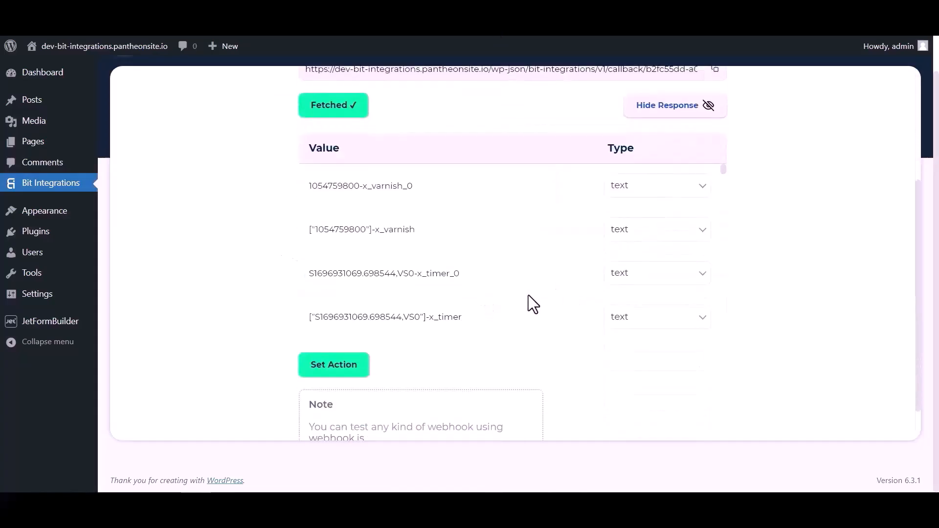
scroll(510, 201, "down", 10)
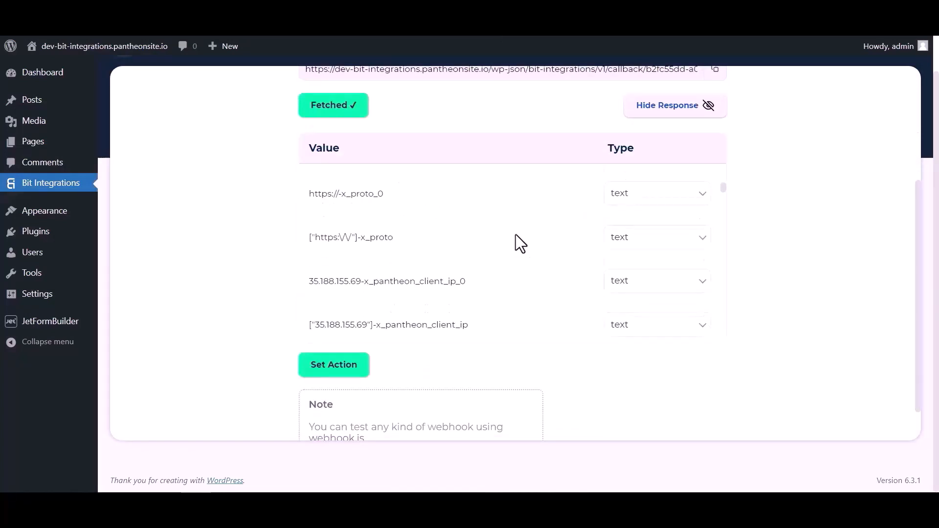
scroll(516, 234, "down", 10)
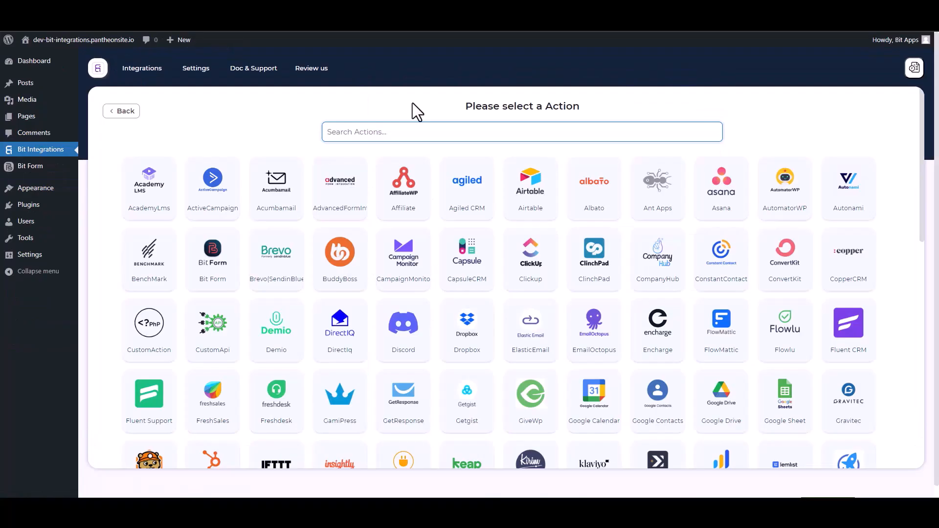
type("dis")
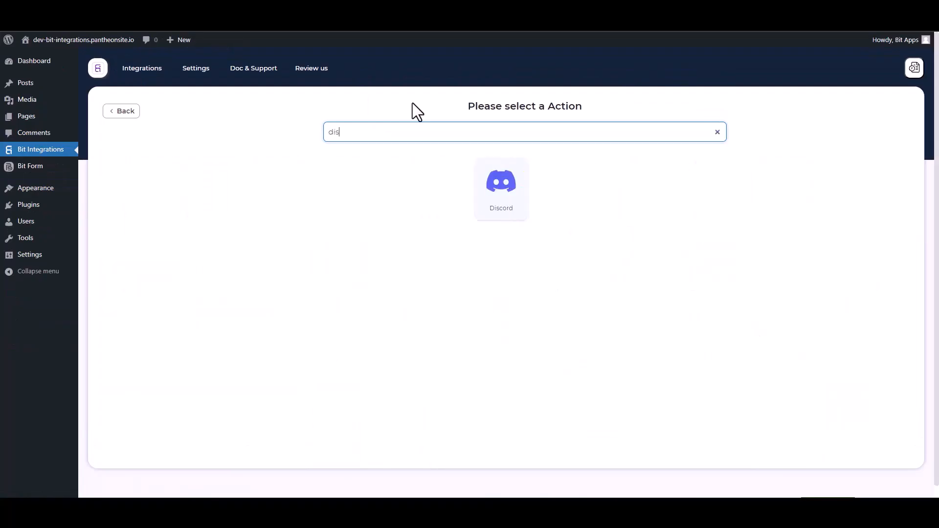
left_click(489, 186)
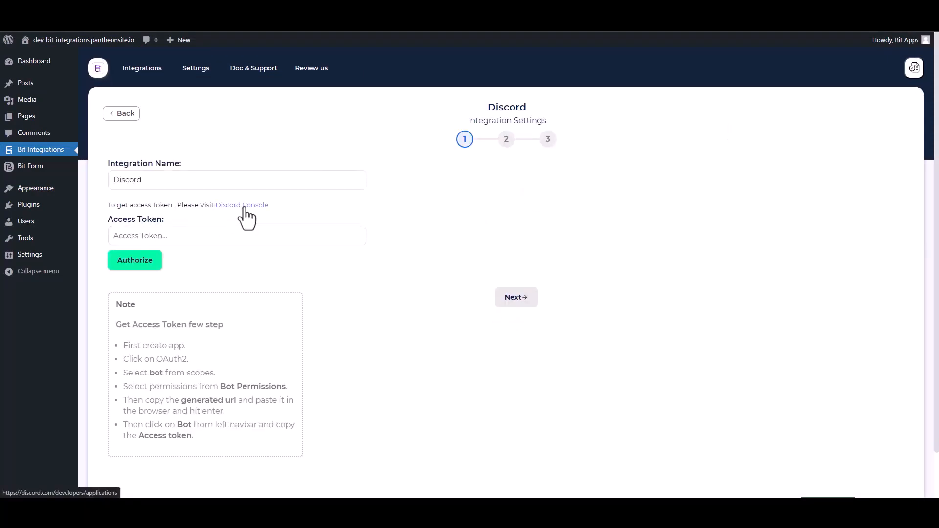
left_click(243, 207)
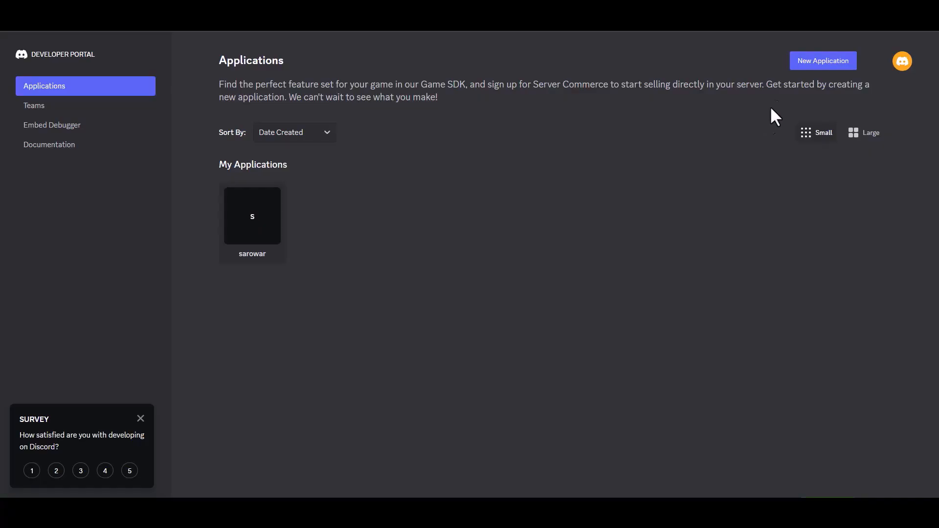
left_click(820, 66)
- Create a new Discord application named Bit Integrations, accepting the developer terms
left_click(421, 248)
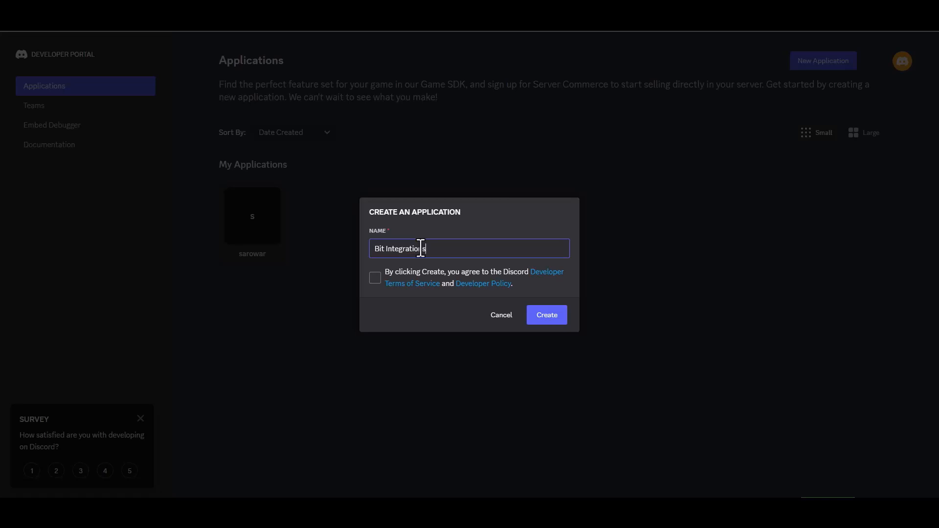
left_click(377, 284)
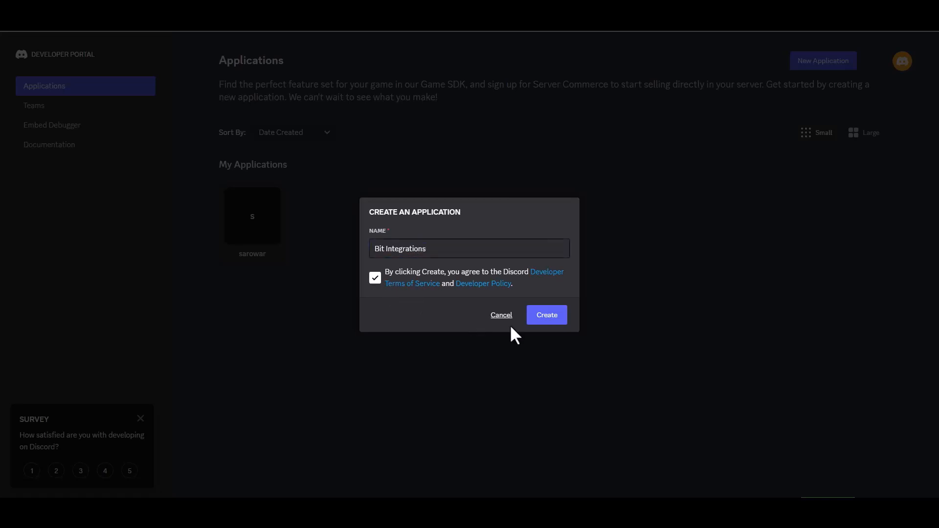
left_click(536, 323)
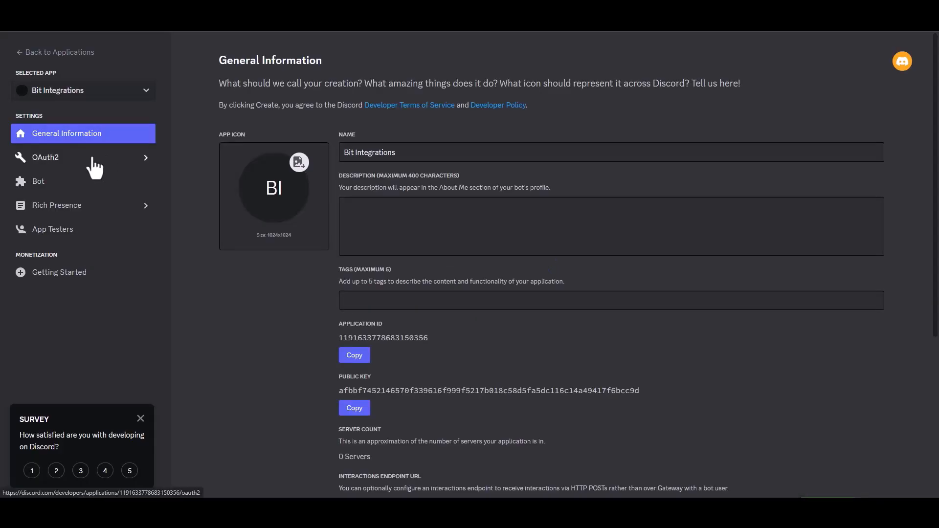
- Generate an OAuth2 invite URL with the bot scope and Administrator permission, and copy it
left_click(58, 159)
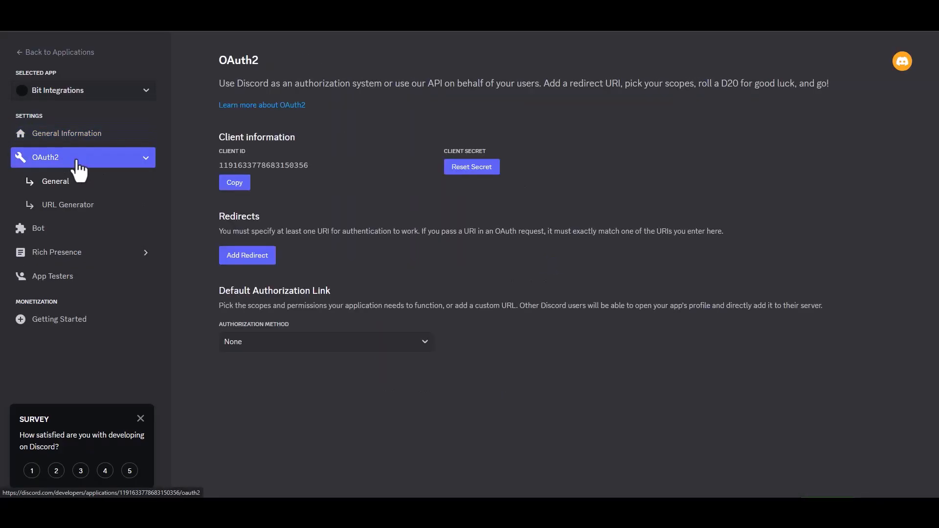
left_click(88, 208)
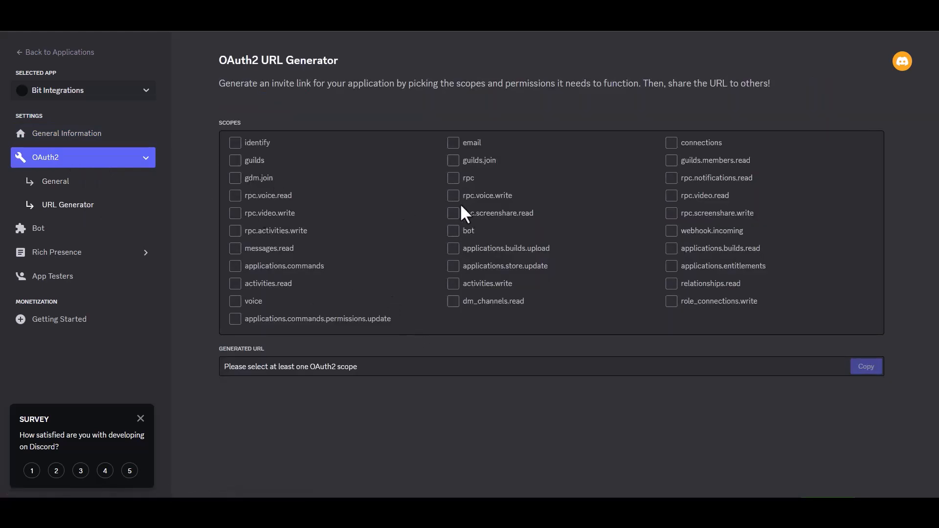
left_click(453, 232)
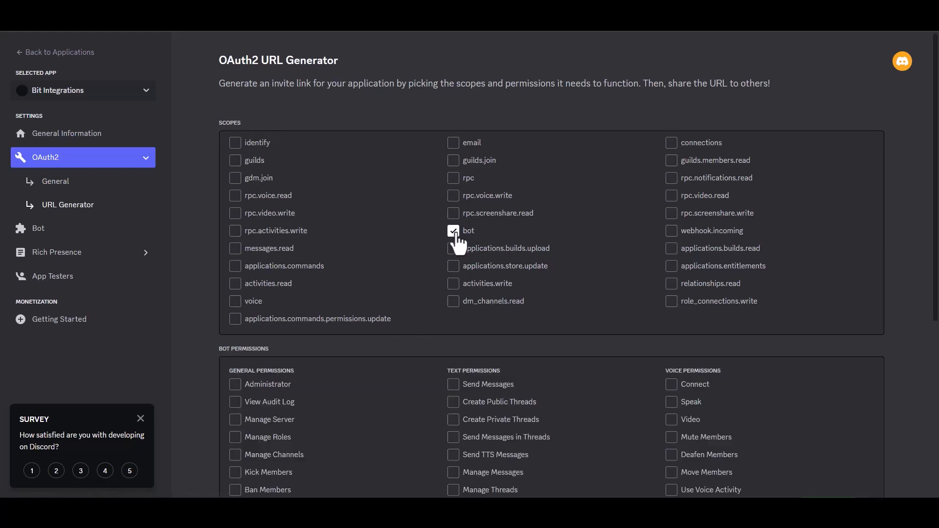
scroll(911, 240, "down", 4)
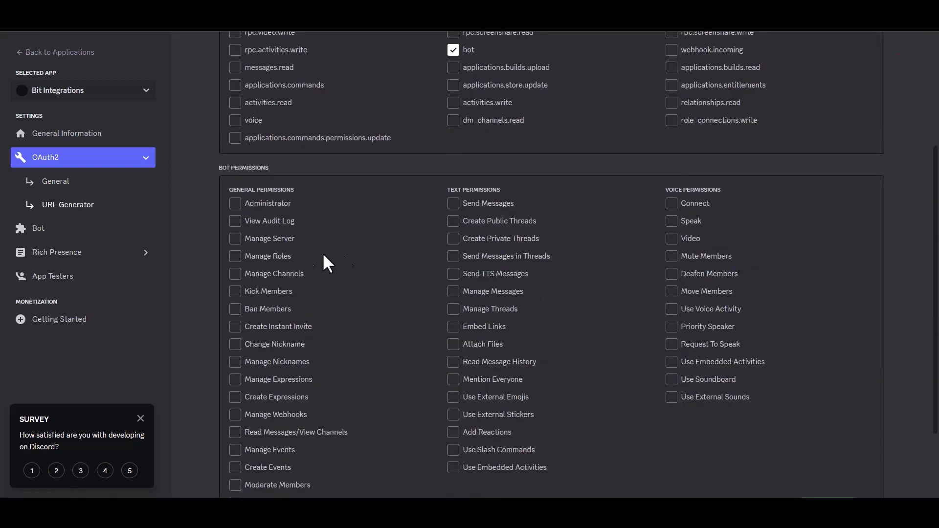
left_click(235, 205)
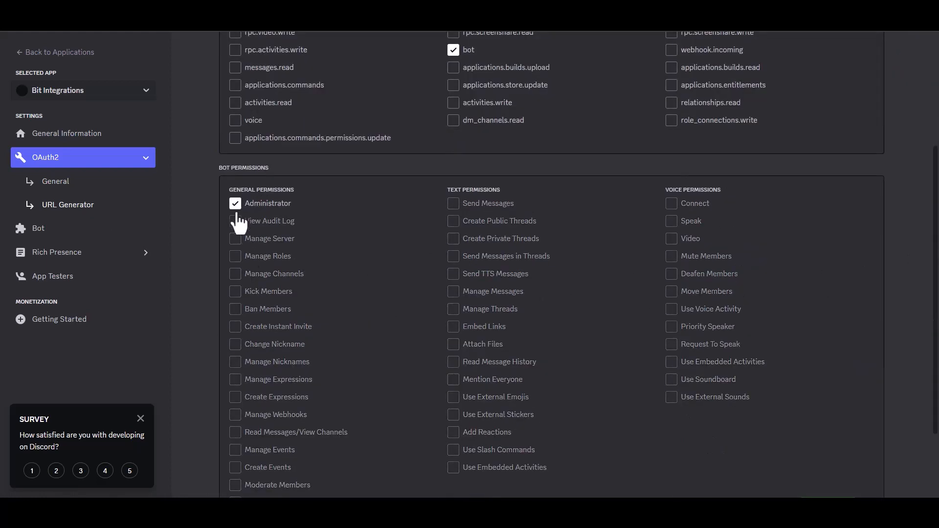
scroll(578, 265, "down", 1)
scroll(929, 369, "down", 2)
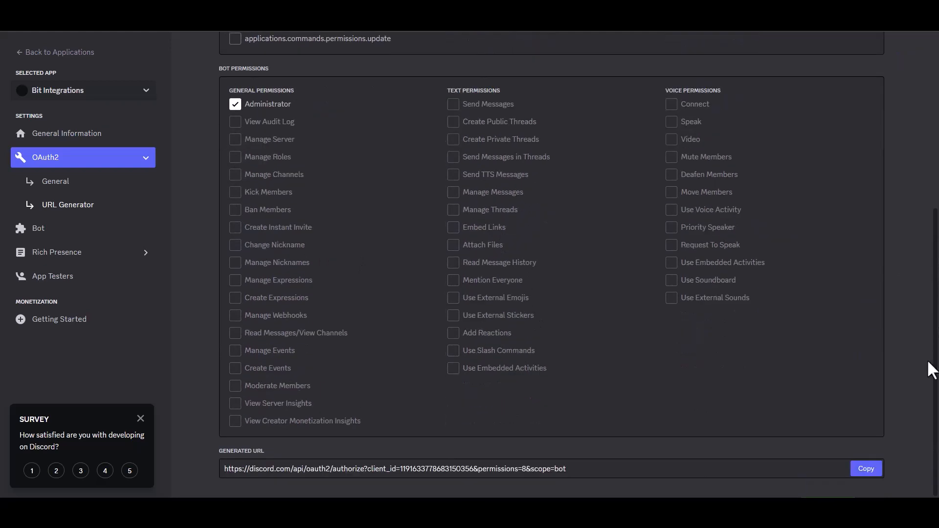
left_click(860, 469)
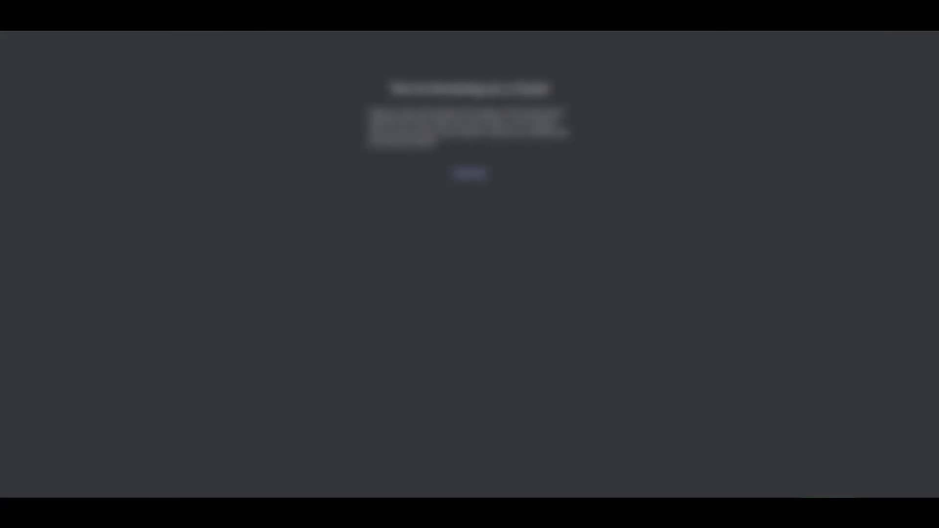
- Open the copied invite URL, choose the server and authorize the Bit Integrations bot
key("ctrl+l")
key("ctrl+v")
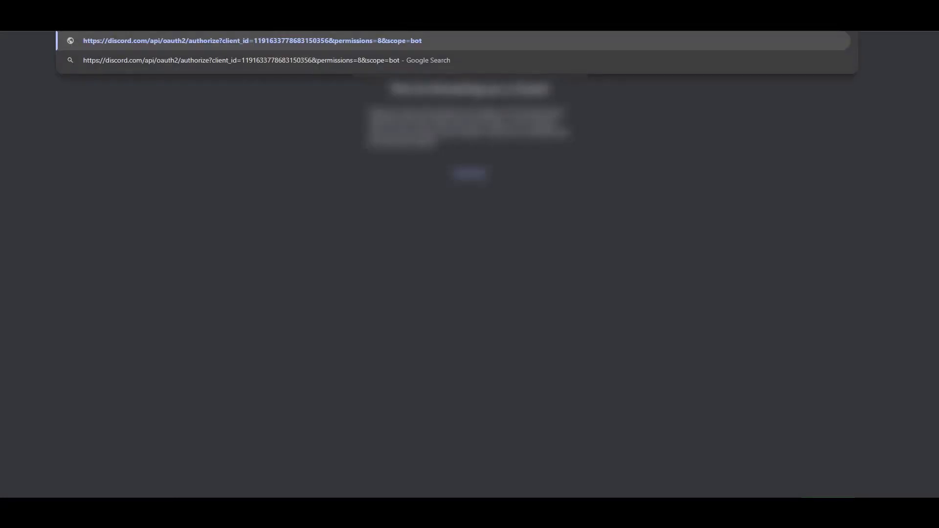
key("Return")
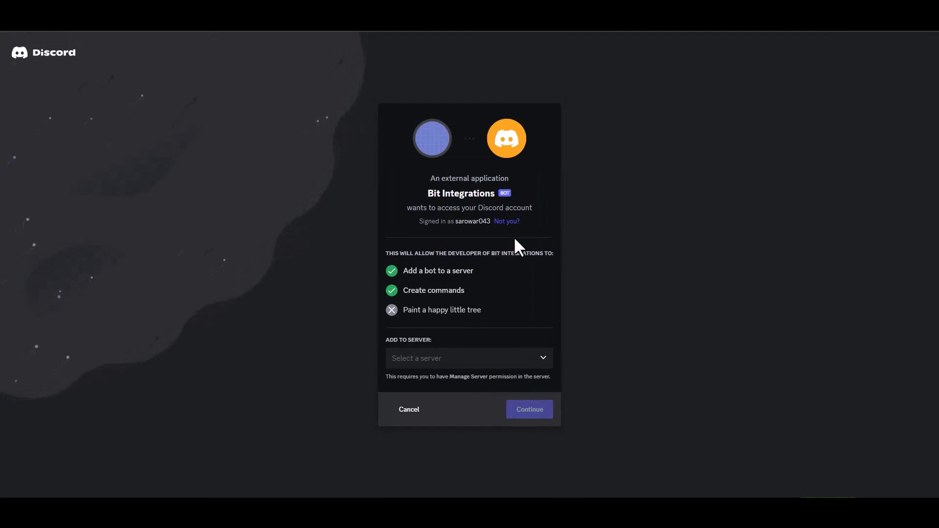
left_click(455, 361)
left_click(431, 379)
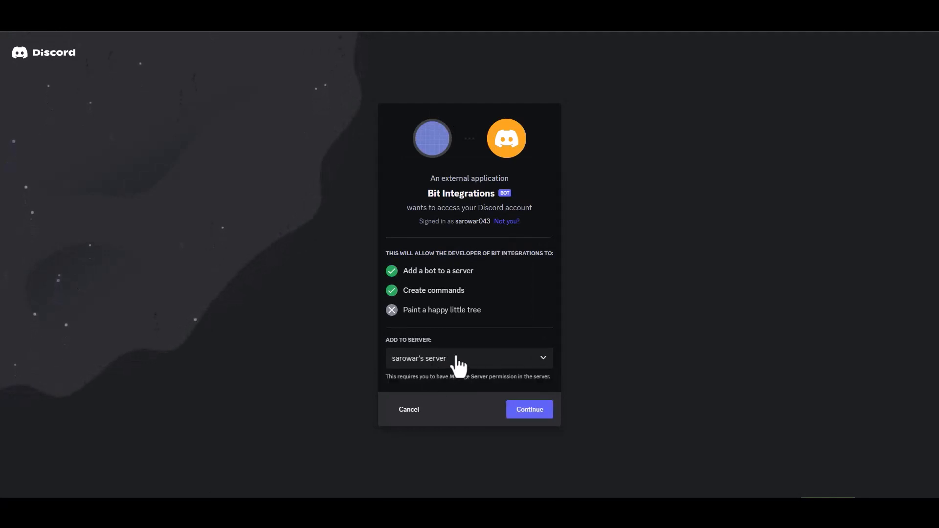
left_click(531, 413)
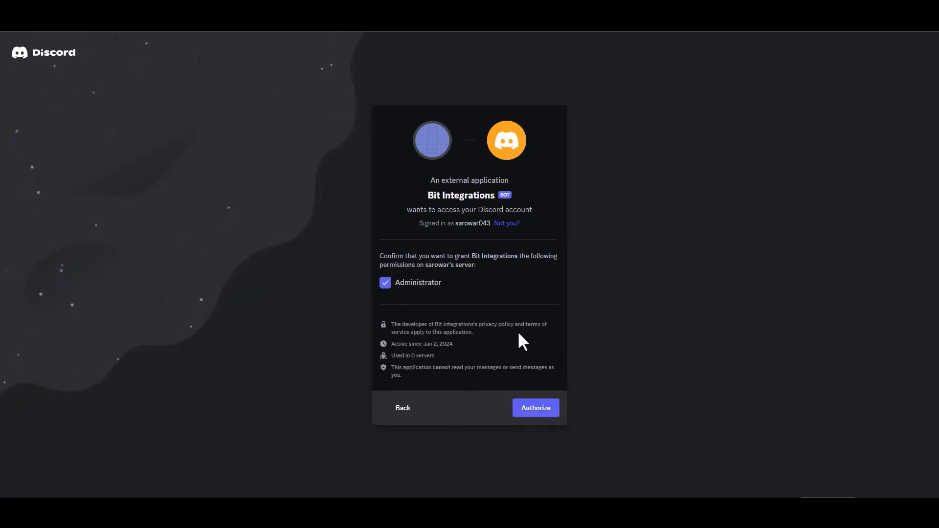
left_click(535, 406)
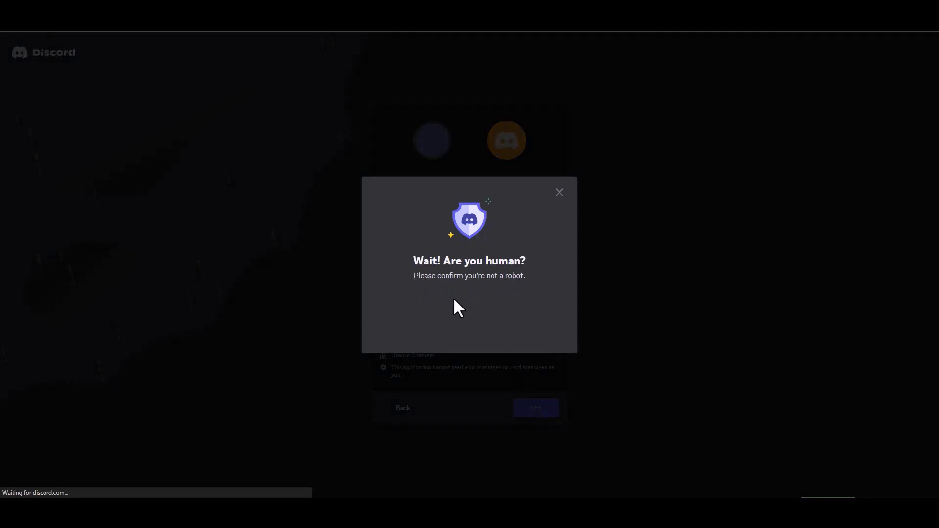
- Pass the human verification check and open the server the bot joined, dismissing the Nitro popup
left_click(409, 314)
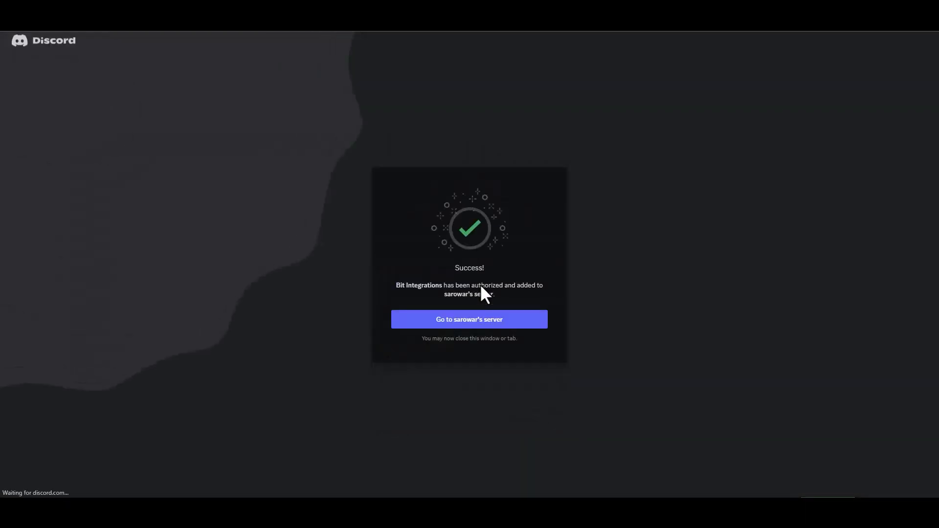
left_click(487, 322)
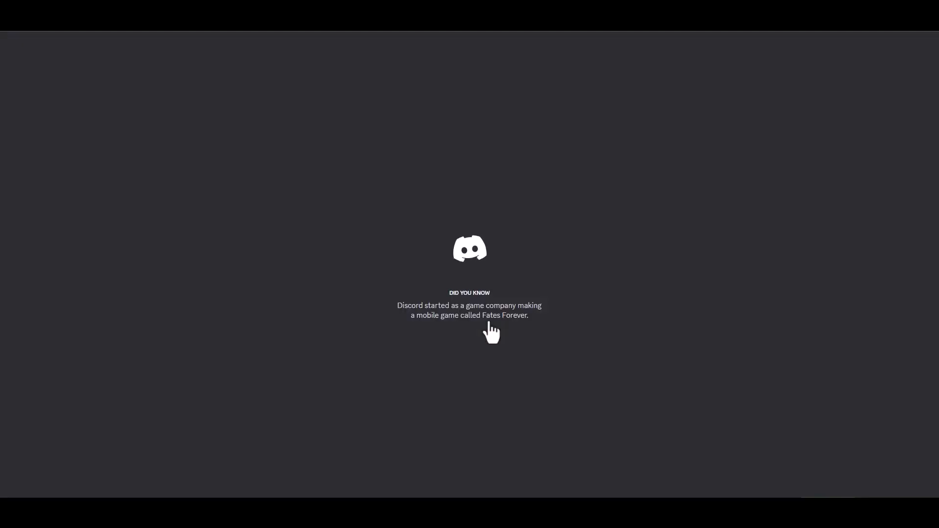
left_click(827, 447)
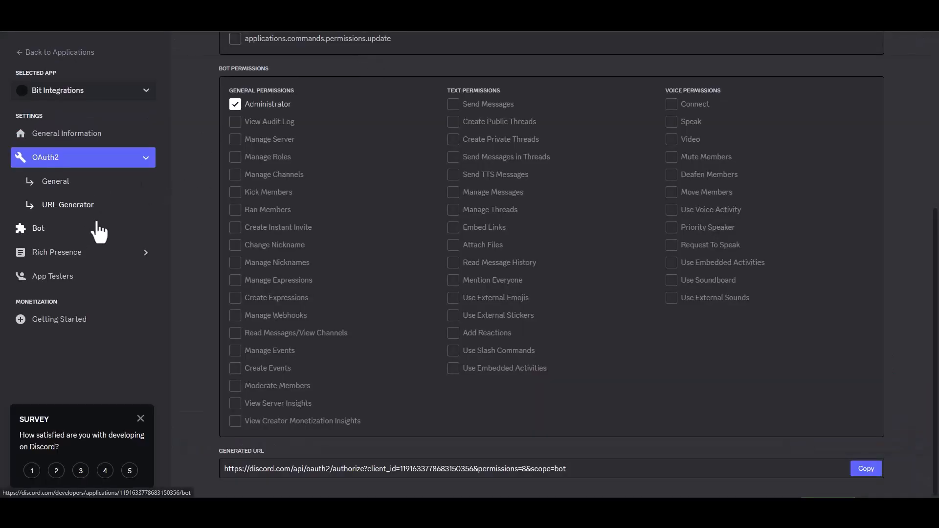
- Reset the Bit Integrations bot's token on the Bot page and copy the new token
left_click(49, 230)
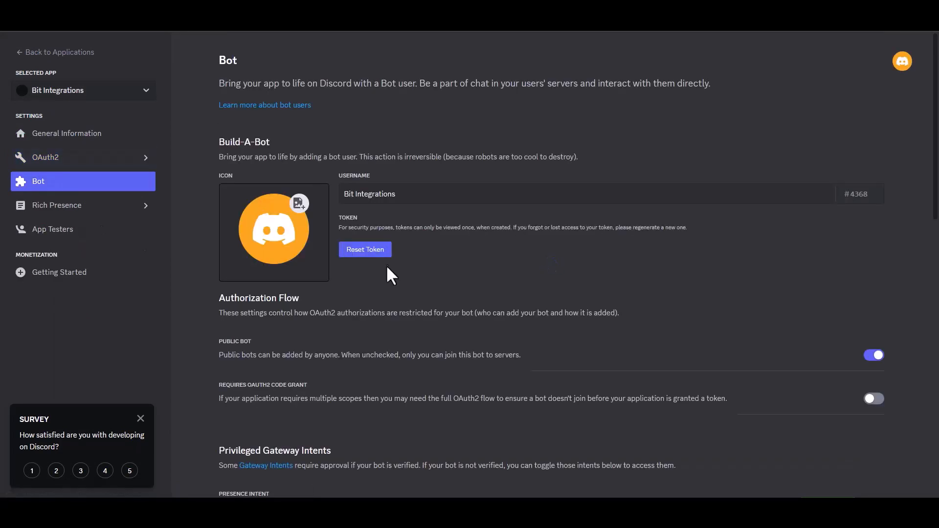
left_click(374, 252)
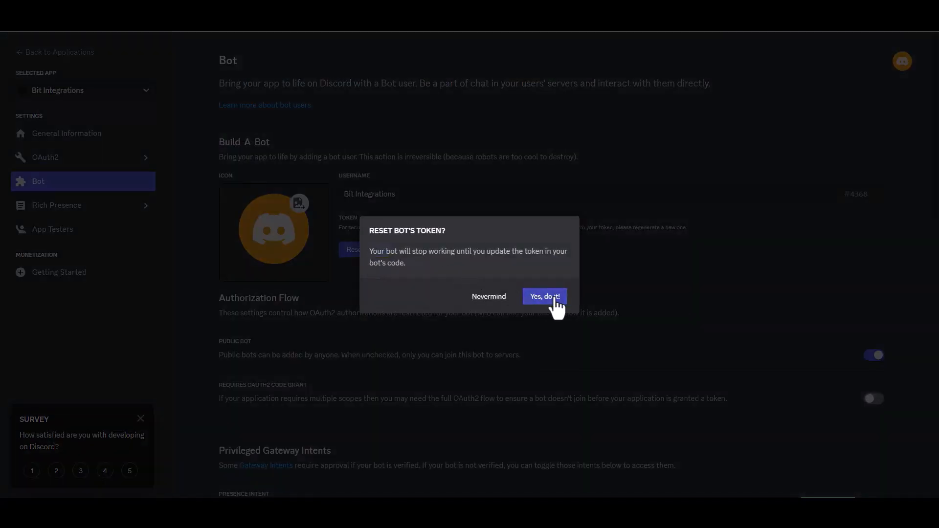
left_click(551, 297)
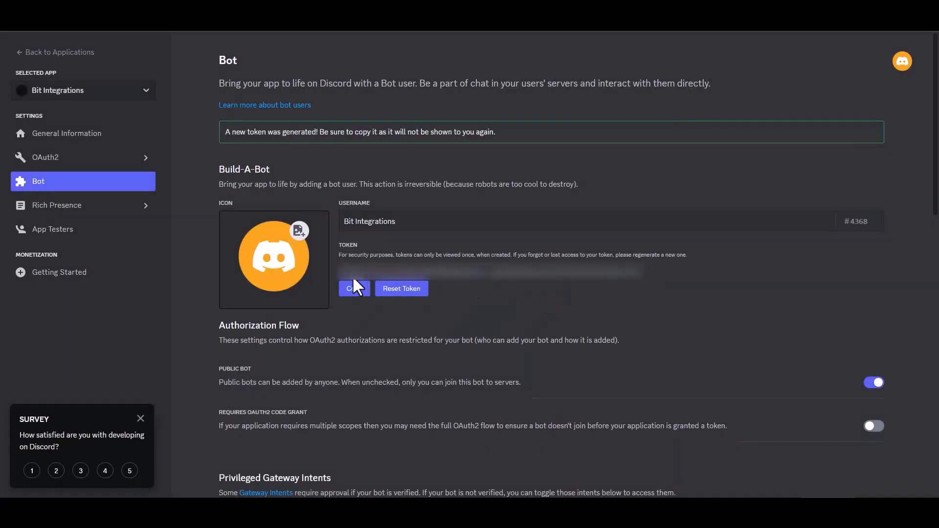
left_click(355, 289)
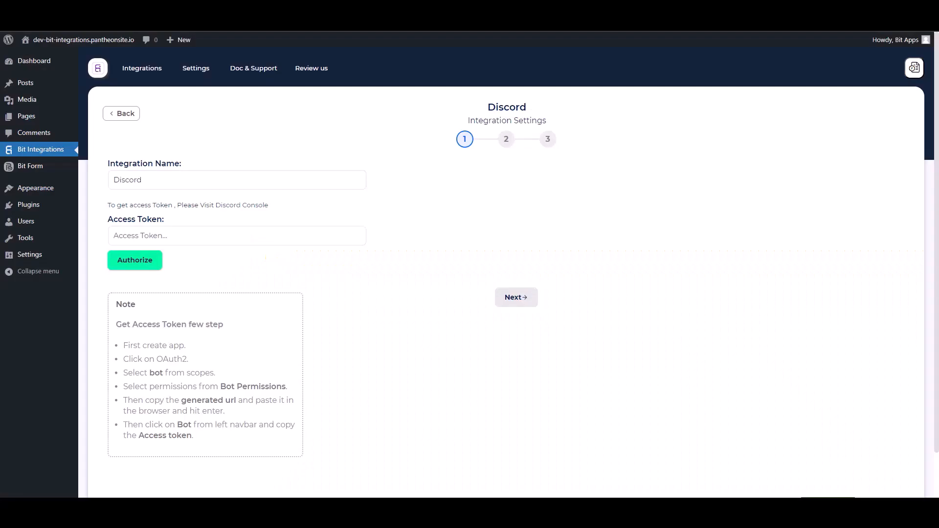
left_click(218, 243)
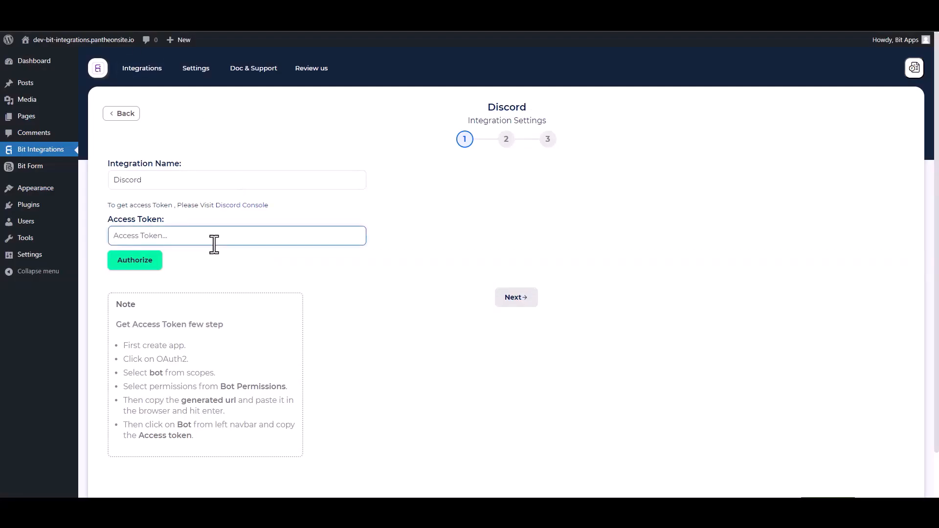
- Paste the bot token as the Discord access token, authorize it and continue
key("ctrl+v")
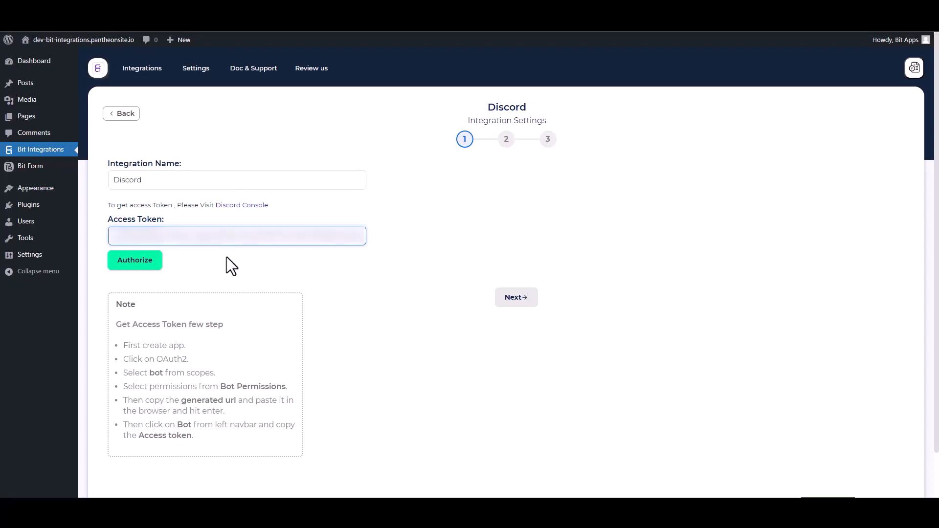
left_click(142, 263)
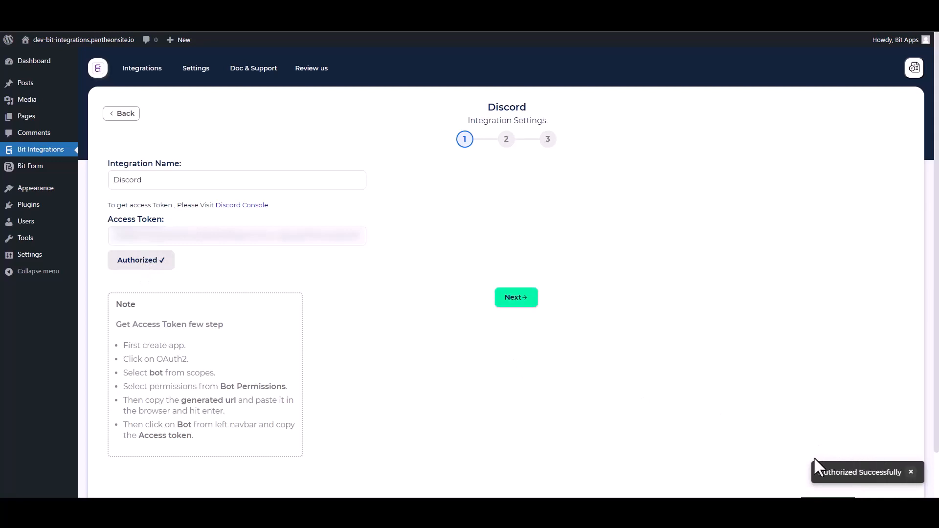
left_click(517, 298)
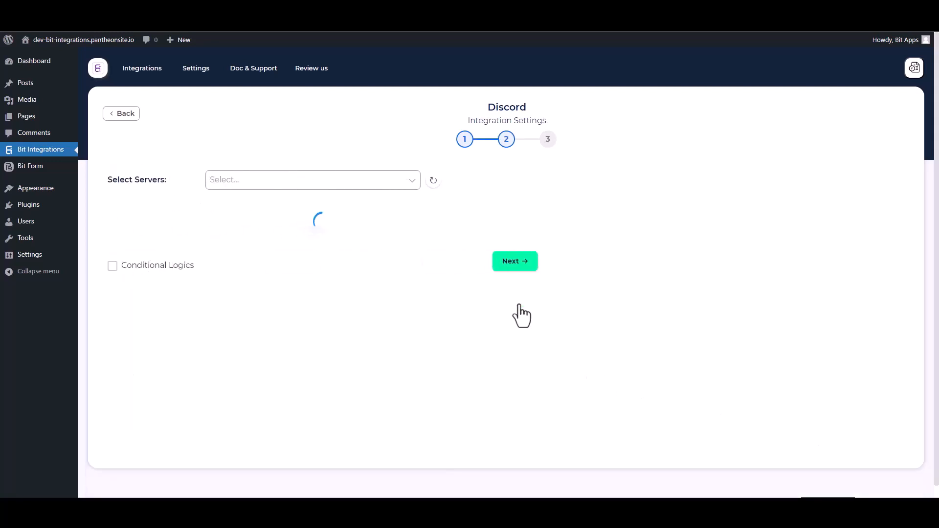
- Select the user's Discord server and its general channel
left_click(255, 185)
left_click(252, 201)
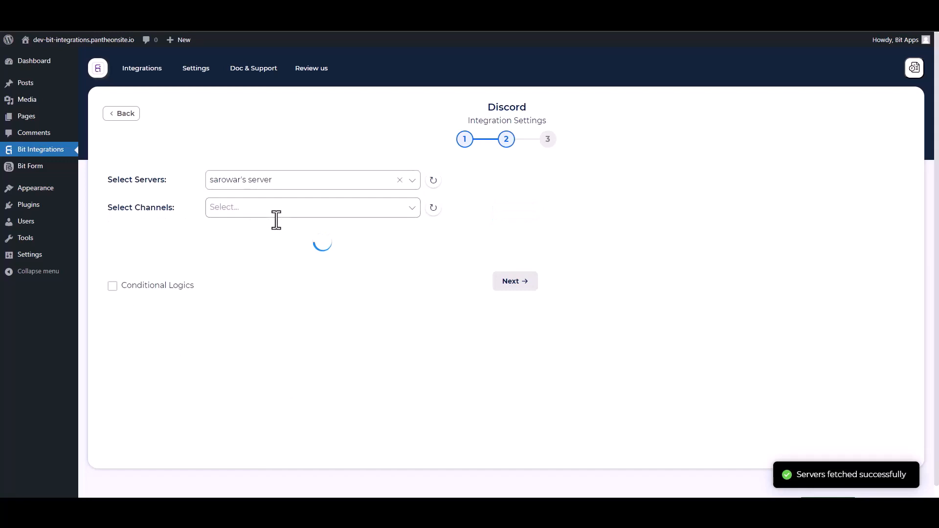
left_click(210, 207)
left_click(225, 268)
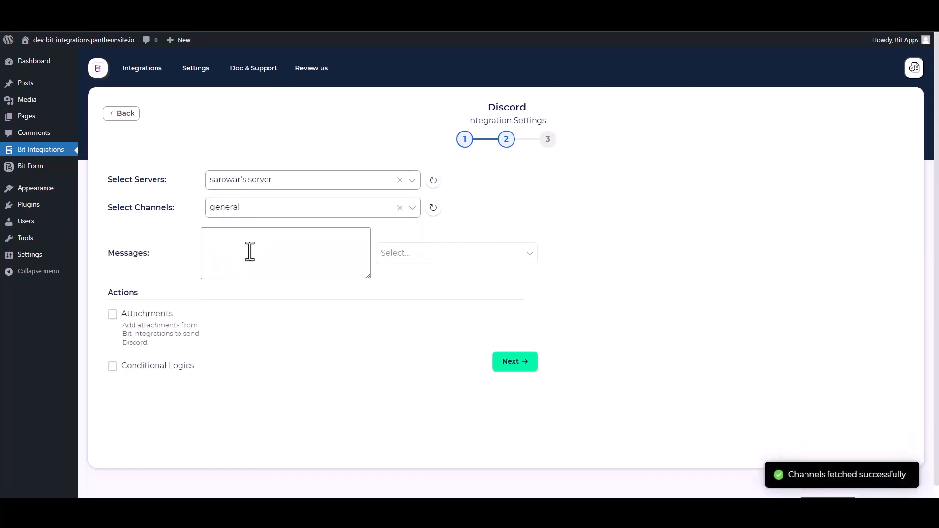
- Add the Name, Email and Phone form fields to the message
left_click(390, 257)
left_click(390, 278)
left_click(392, 295)
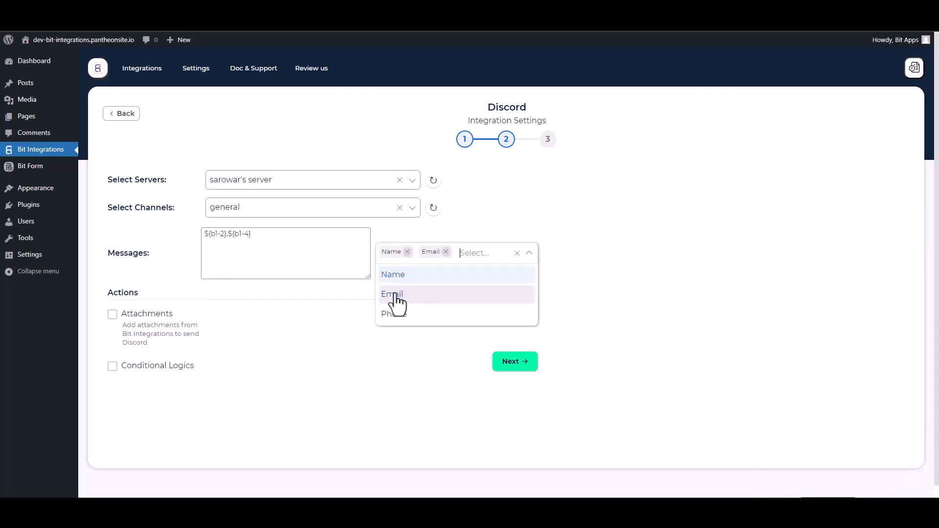
left_click(396, 316)
left_click(324, 386)
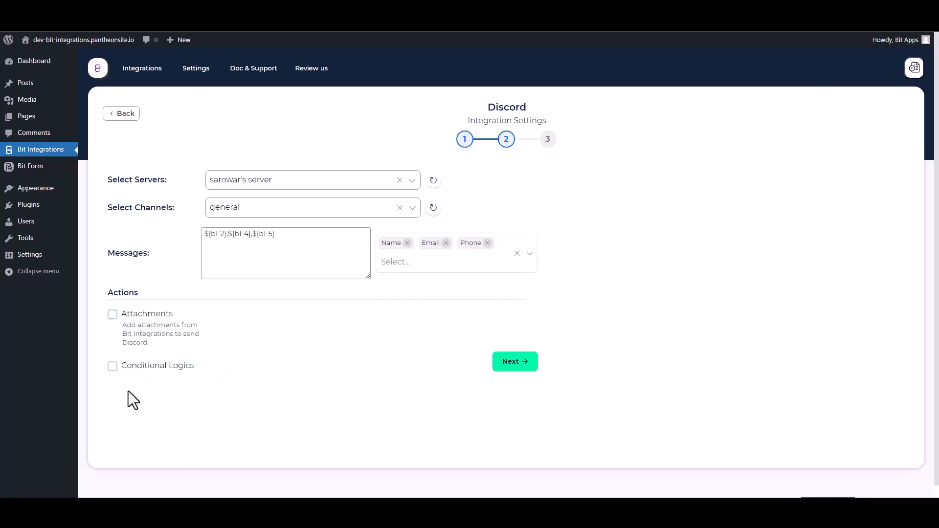
- Leave Conditional Logics off and finish and save the Discord integration
left_click(113, 370)
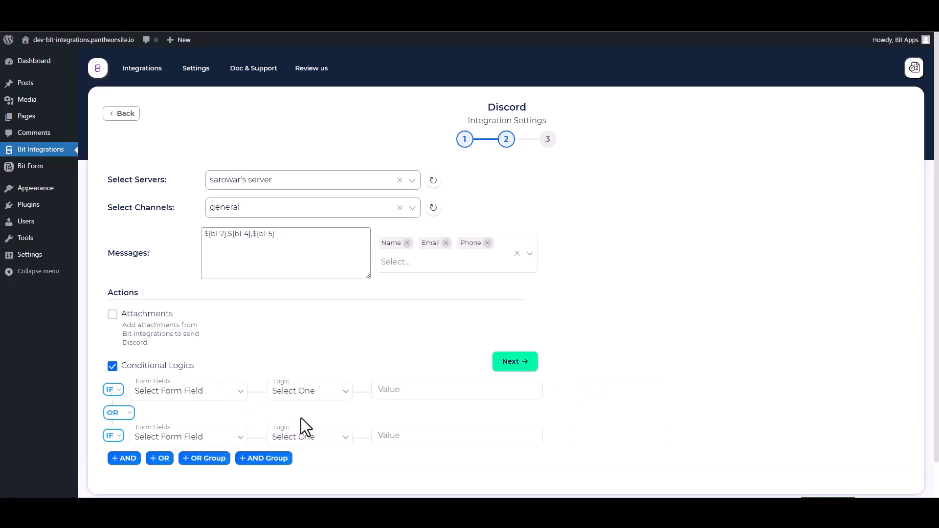
left_click(112, 366)
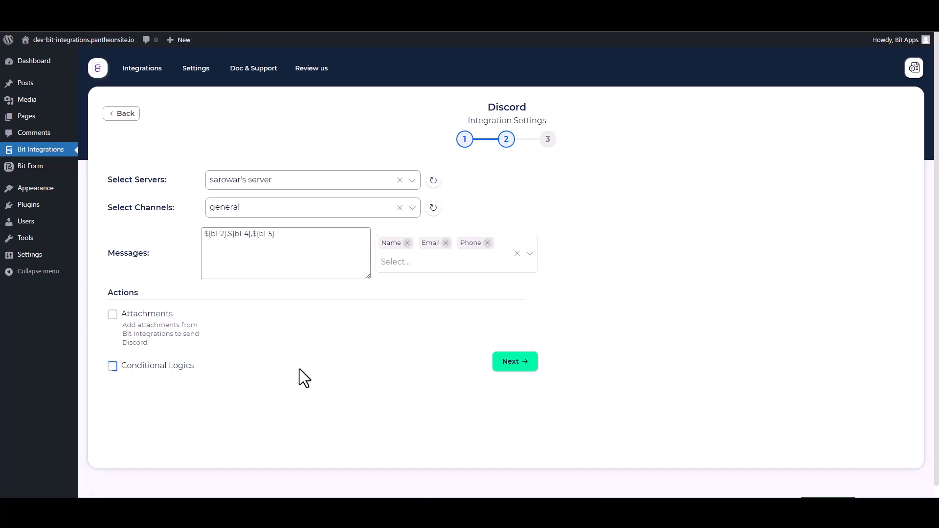
left_click(509, 366)
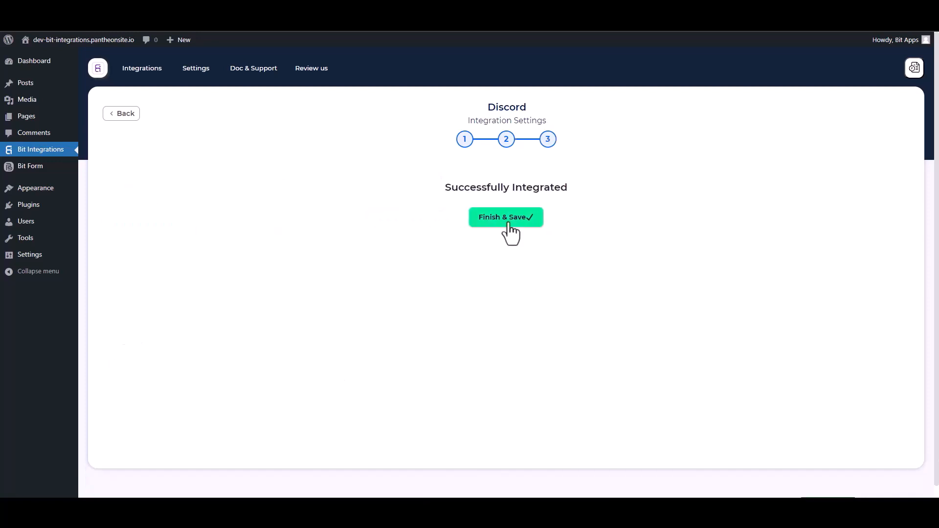
left_click(508, 224)
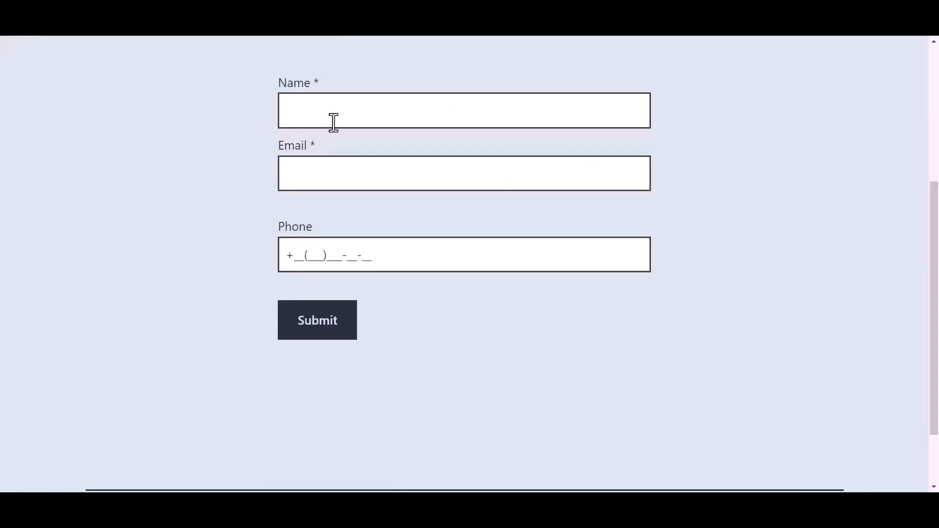
- Submit the form with name 'Bit Integration', the support e-mail address and a phone number
left_click(353, 112)
type("B")
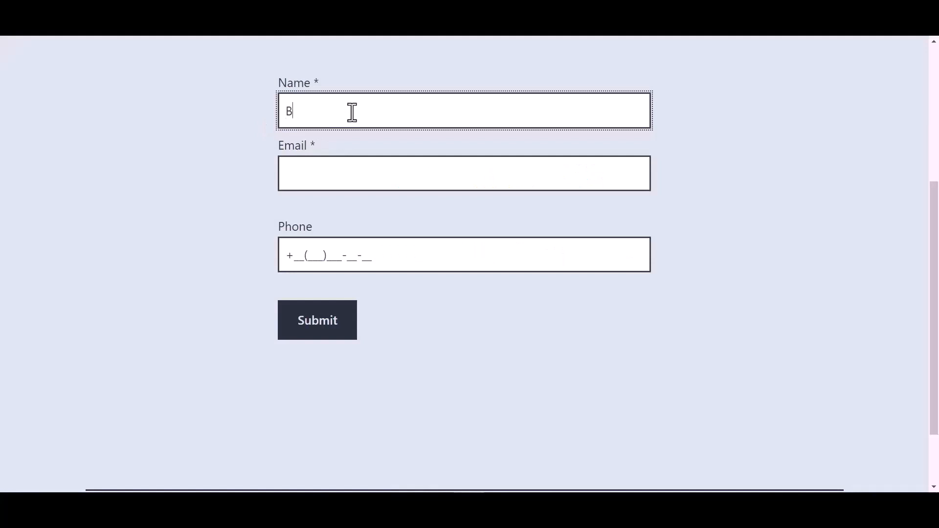
type("it Integrations")
left_click(323, 175)
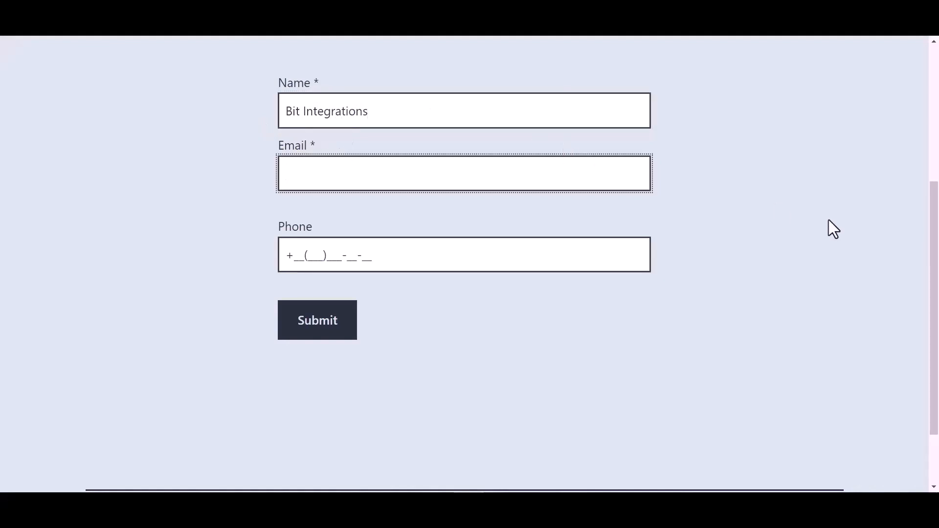
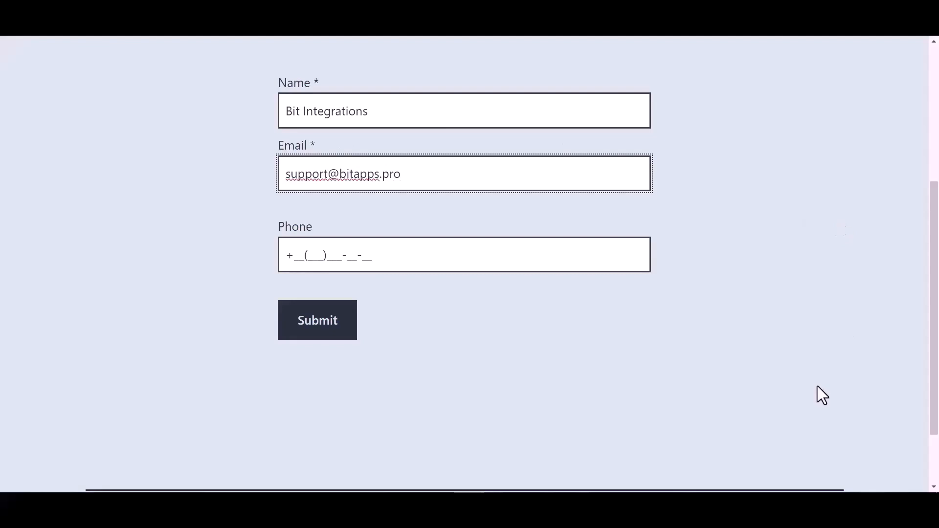
left_click(362, 255)
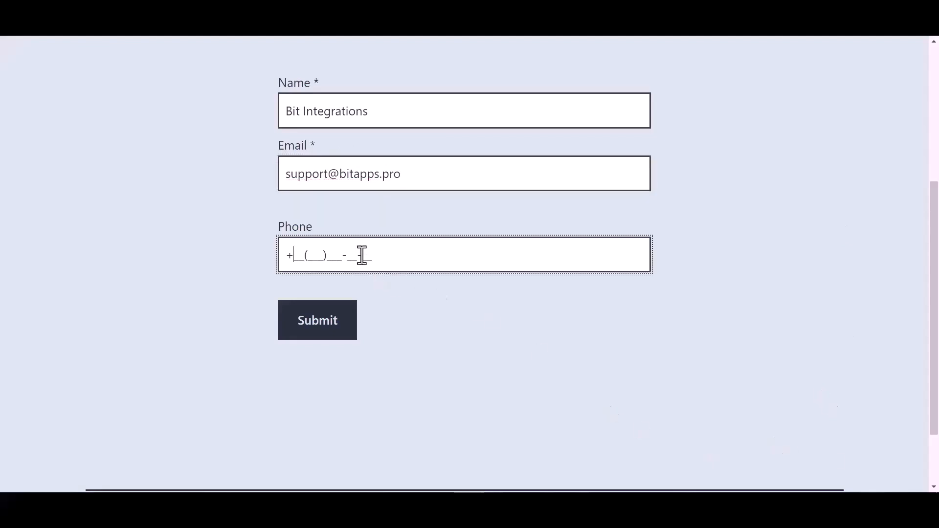
type("44(455)566-6")
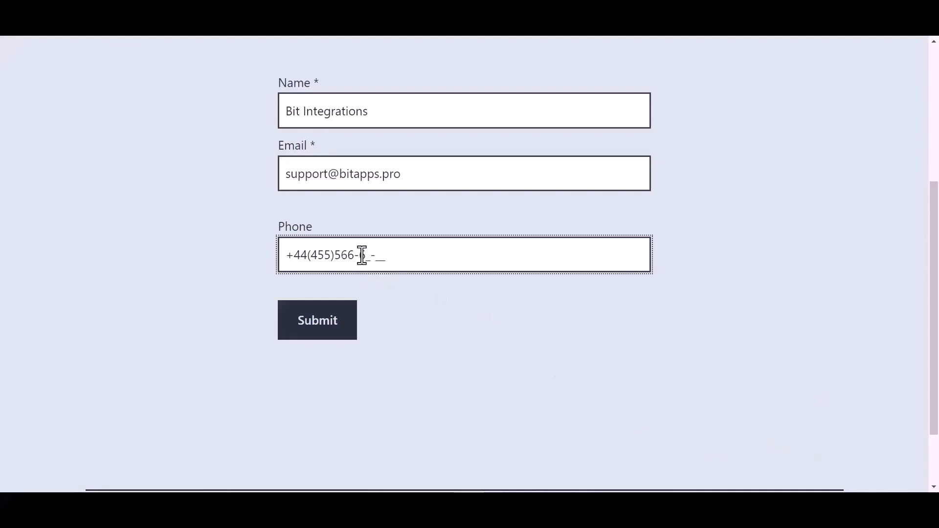
left_click(324, 330)
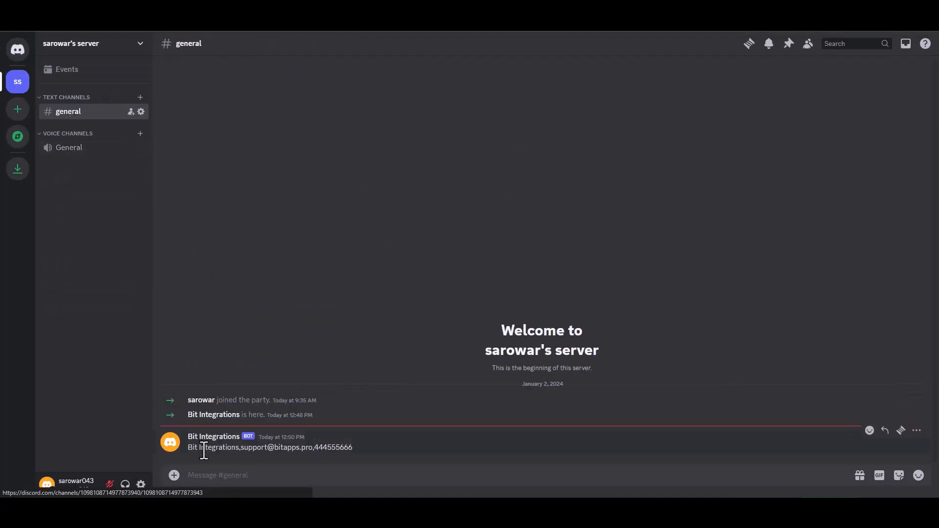
- Highlight the Bit Integrations bot message in #general showing the submitted name, e-mail and phone
left_click_drag(353, 450, 192, 451)
left_click(402, 450)
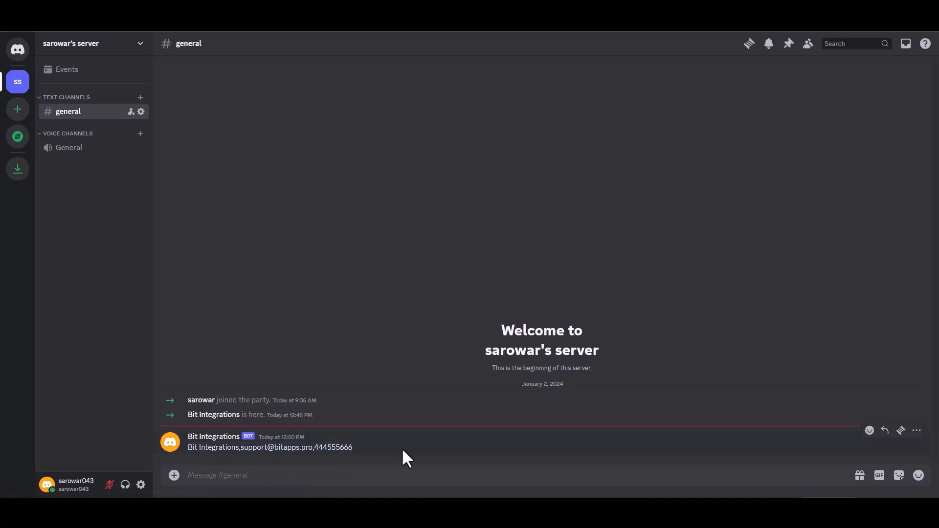